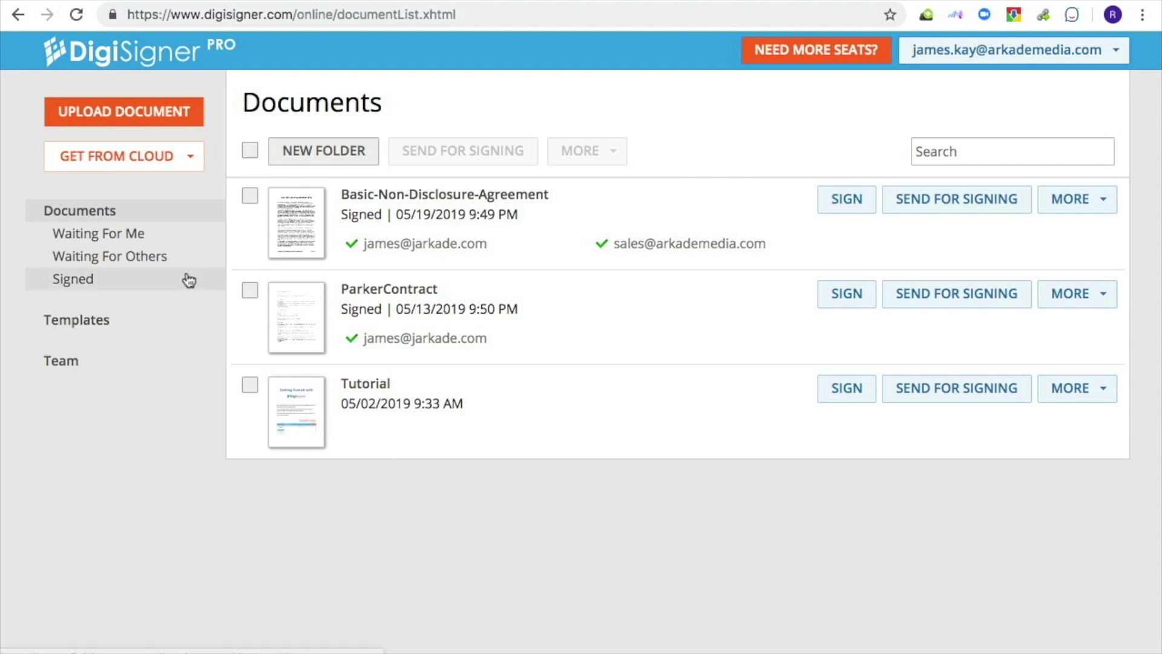
- Upload Basic-Non-Disclosure-Agreement.pdf as a new template from the Templates page
{"action": "left_click", "coordinate": [105, 328]}
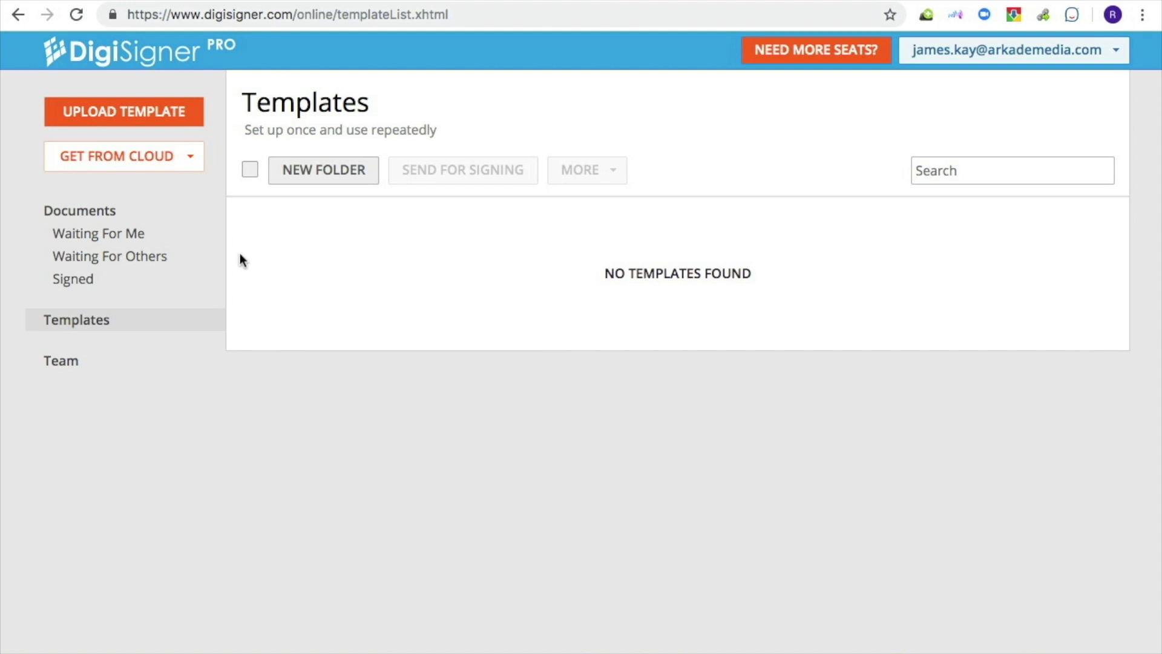
{"action": "left_click", "coordinate": [153, 121]}
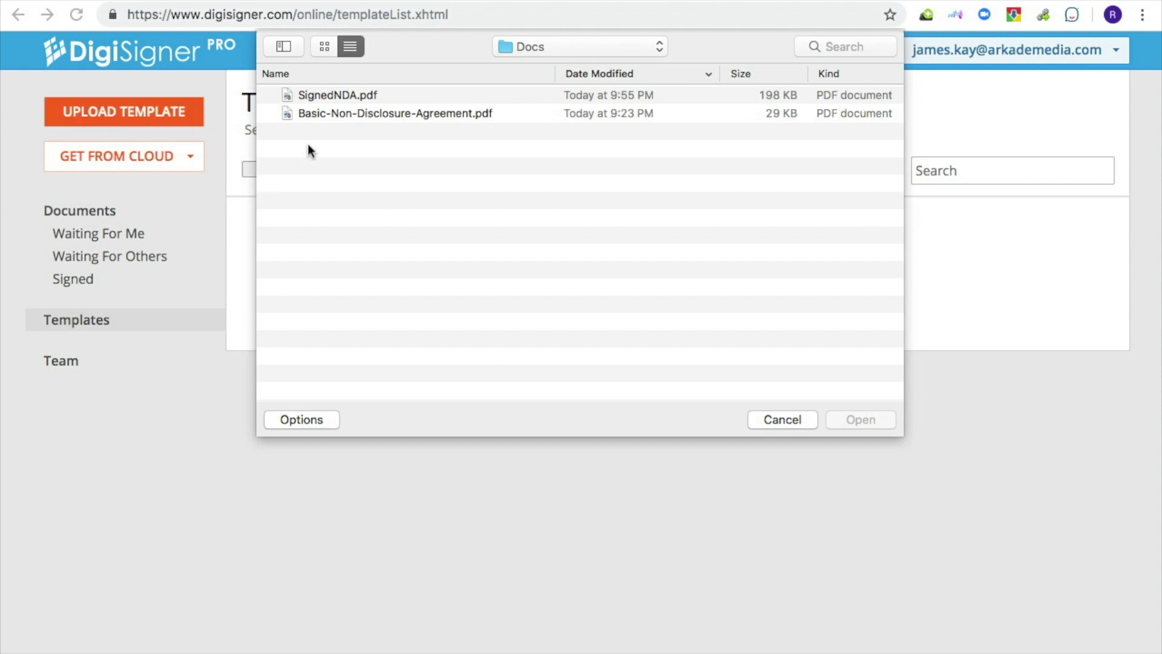
{"action": "left_click", "coordinate": [345, 115]}
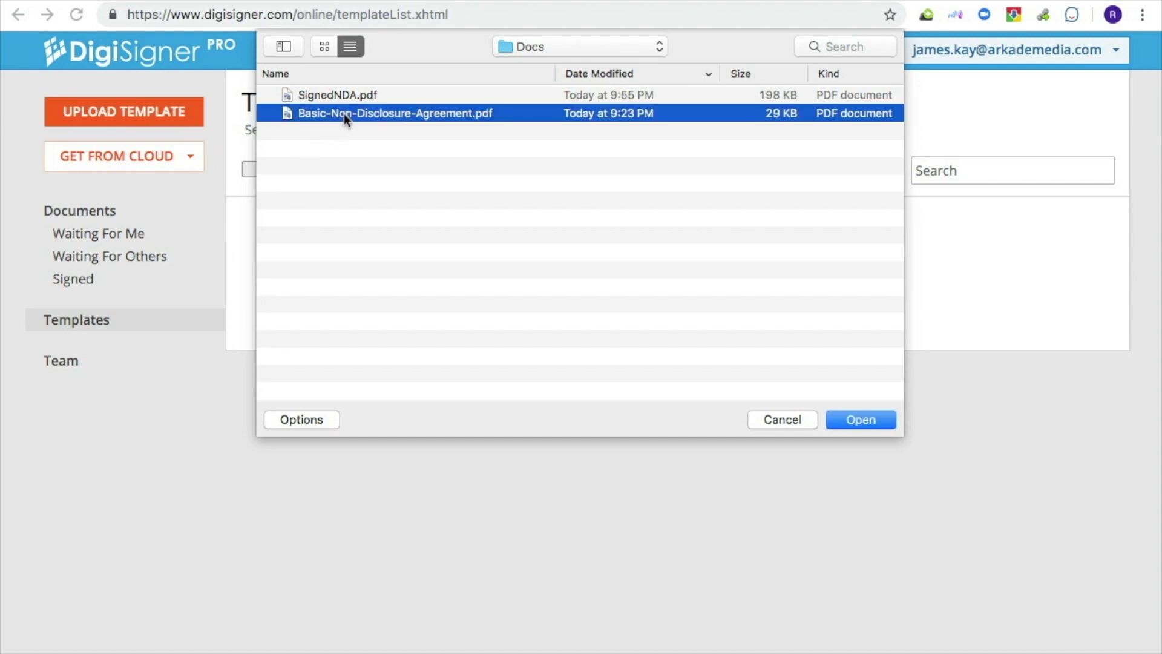
{"action": "left_click", "coordinate": [859, 419]}
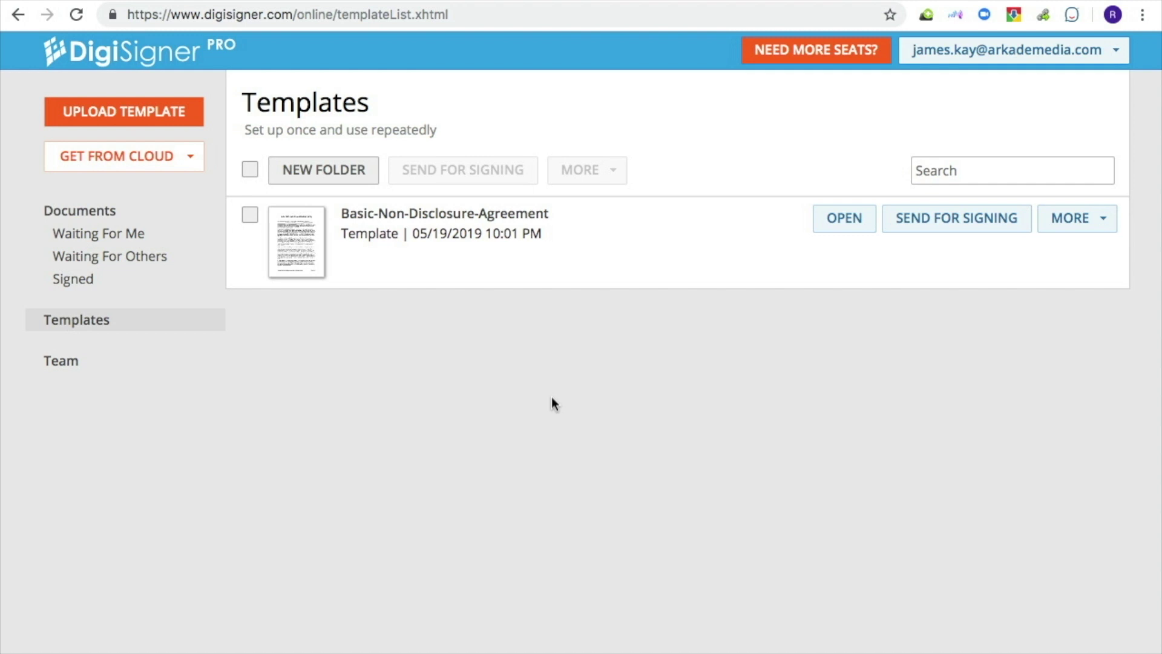
- Open the NDA template and place a bold cursive signature on page 2's Disclosing Party line
{"action": "left_click", "coordinate": [316, 246]}
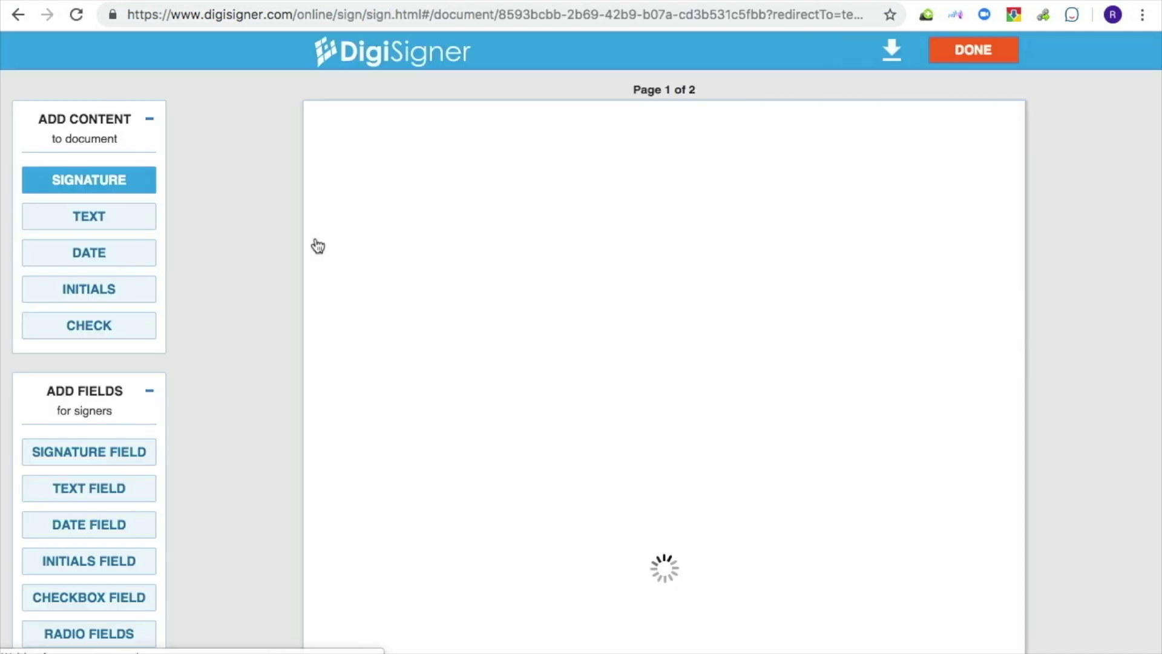
{"action": "scroll", "coordinate": [318, 246], "scroll_direction": "down", "scroll_amount": 20}
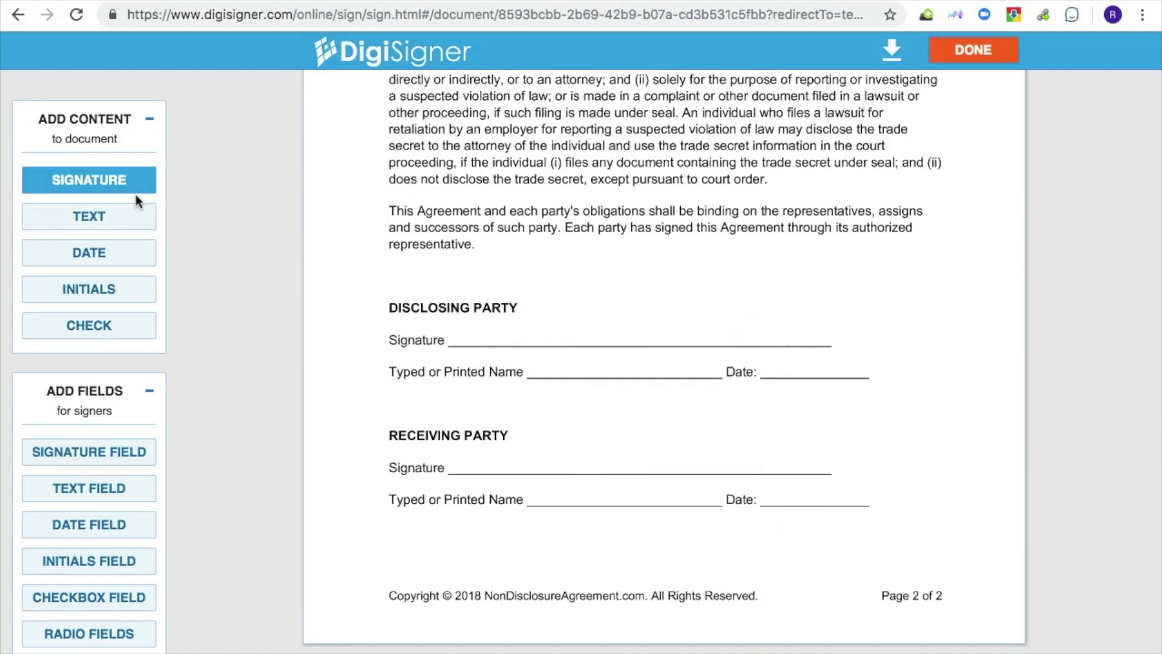
{"action": "left_click", "coordinate": [129, 184]}
{"action": "left_click", "coordinate": [454, 344]}
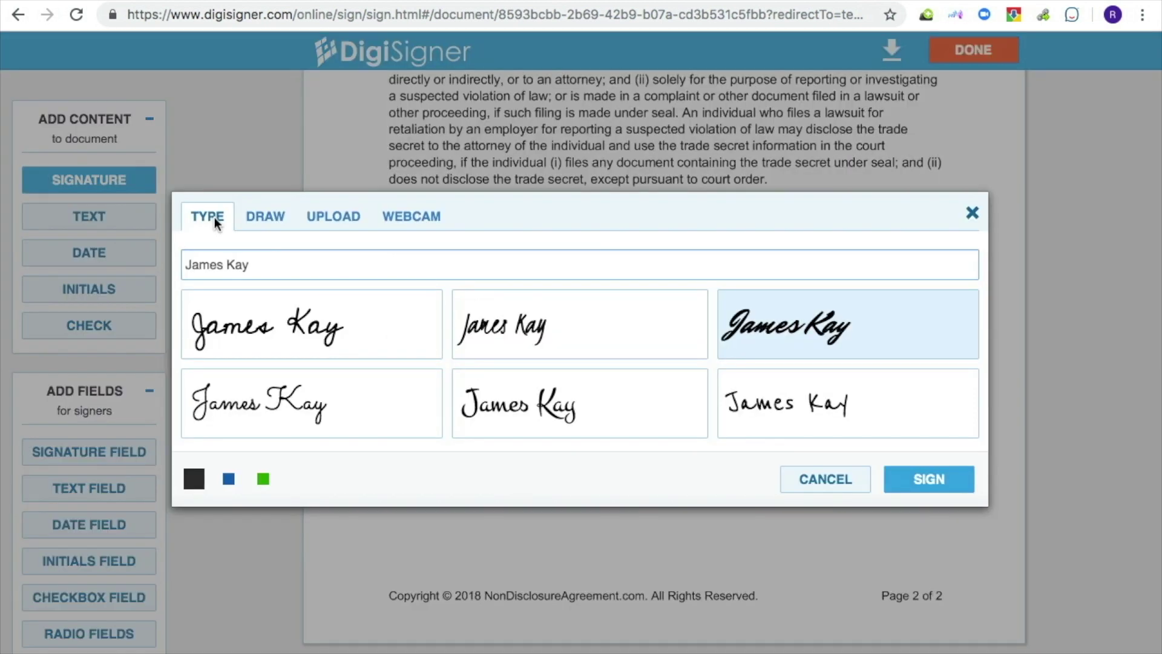
{"action": "left_click", "coordinate": [772, 346]}
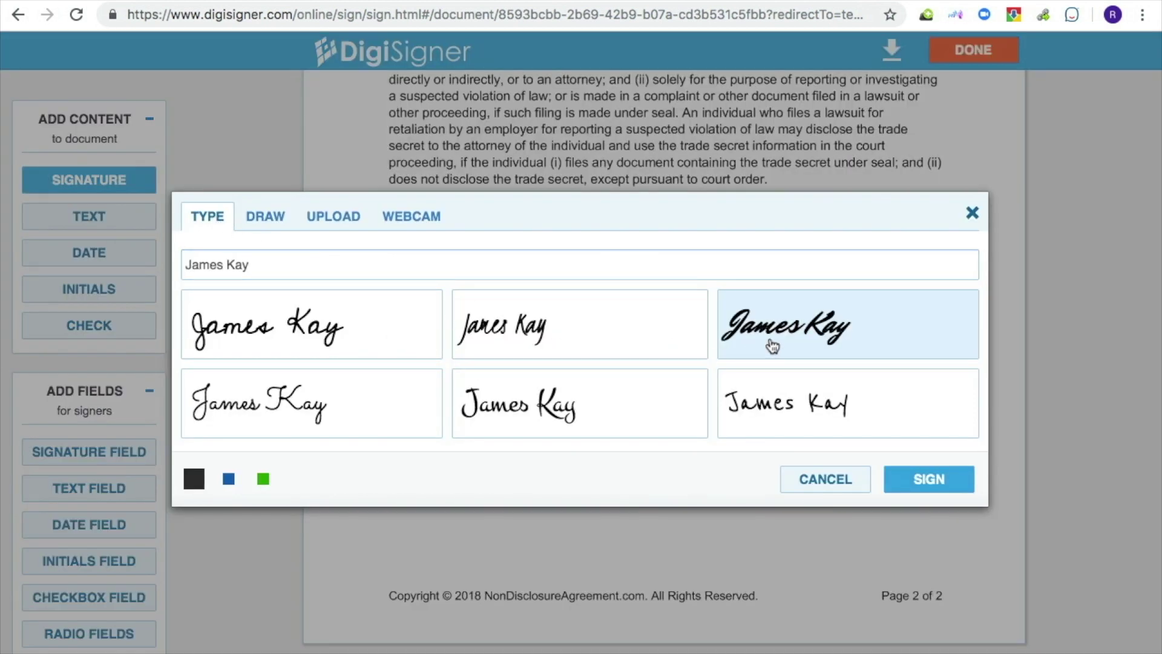
{"action": "left_click", "coordinate": [929, 476]}
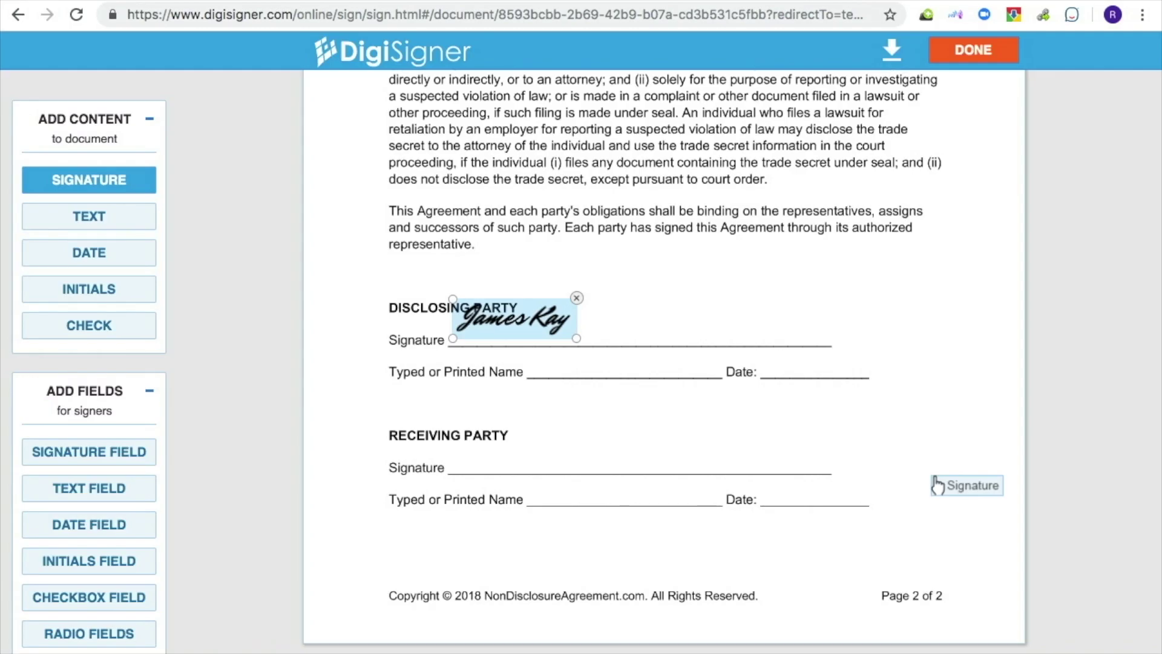
{"action": "left_click_drag", "start_coordinate": [526, 325], "coordinate": [529, 335]}
{"action": "left_click", "coordinate": [116, 453]}
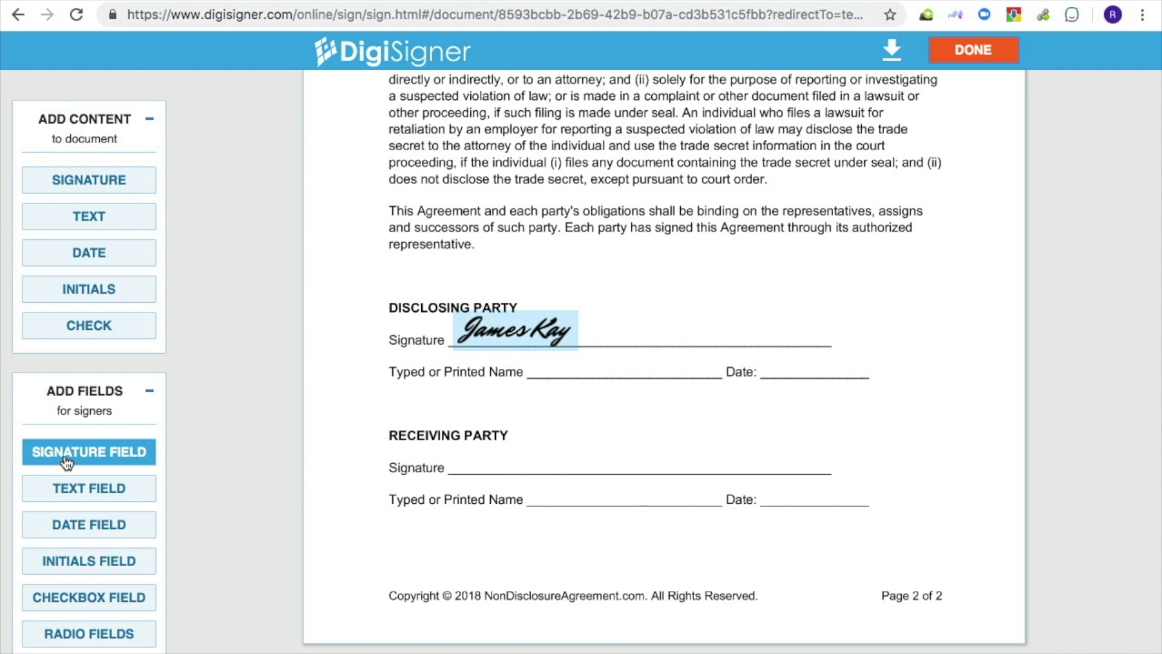
- Place a Signer 1 signature field on the Receiving Party signature line
{"action": "mouse_move", "coordinate": [67, 463]}
{"action": "left_mouse_down"}
{"action": "mouse_move", "coordinate": [378, 496]}
{"action": "mouse_move", "coordinate": [460, 472]}
{"action": "left_mouse_up"}
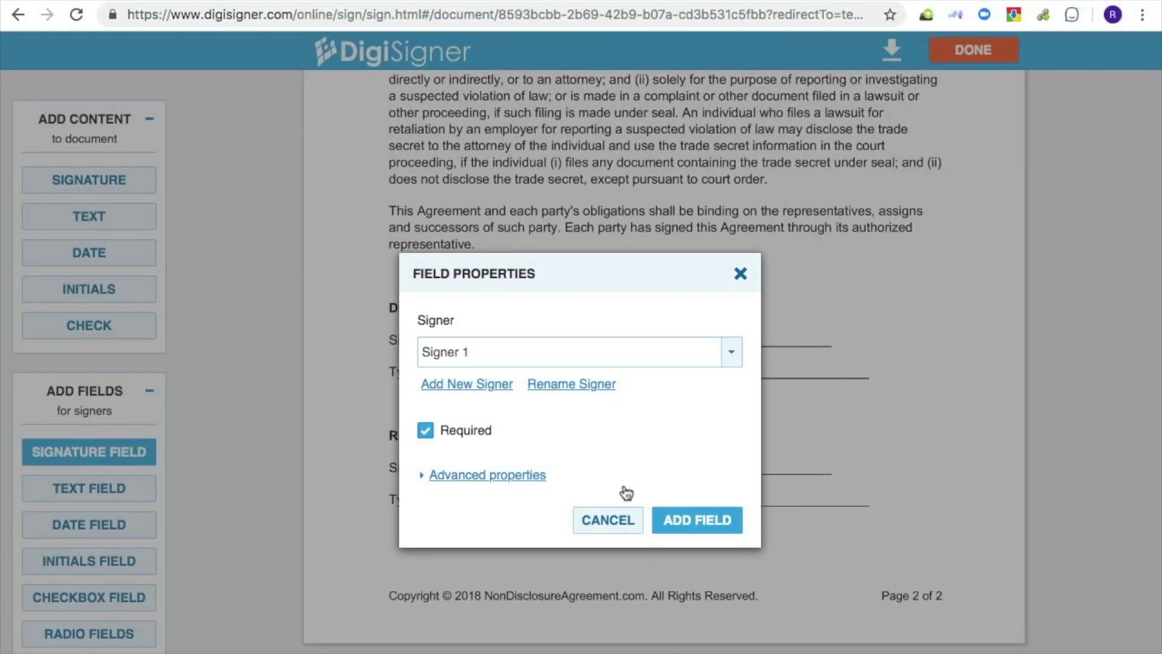
{"action": "left_click", "coordinate": [684, 523]}
{"action": "mouse_move", "coordinate": [685, 529]}
{"action": "left_mouse_down"}
{"action": "mouse_move", "coordinate": [378, 542]}
{"action": "mouse_move", "coordinate": [253, 531]}
{"action": "left_mouse_up"}
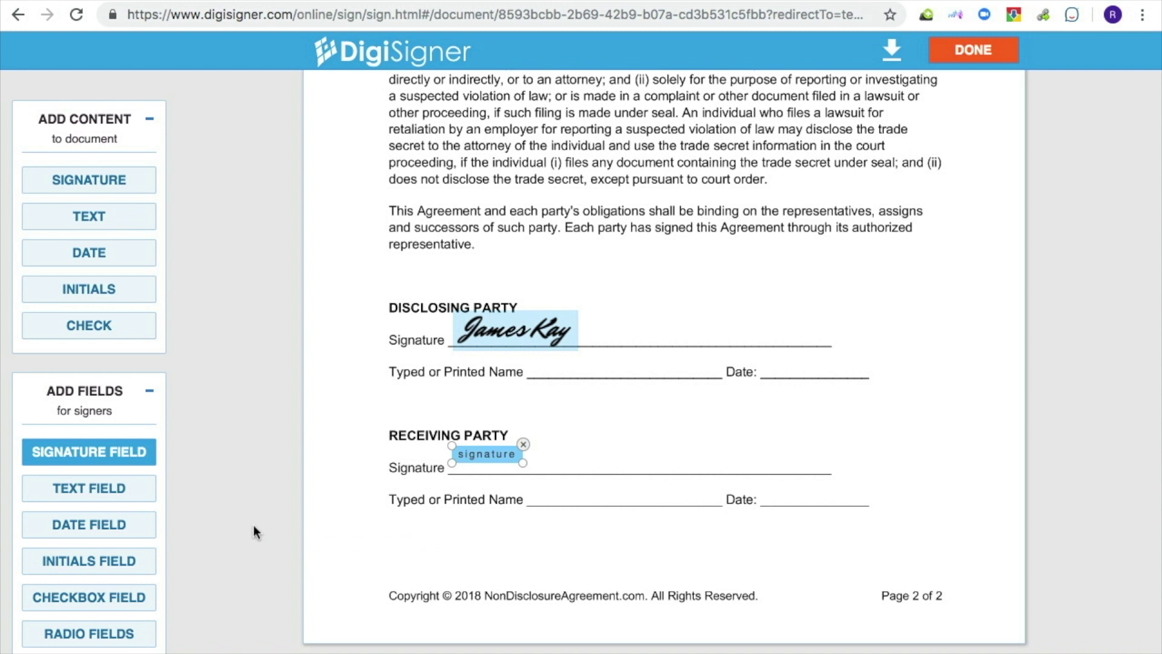
- Add a text field for the Receiving Party name and a date field, then save the template
{"action": "left_click", "coordinate": [121, 489]}
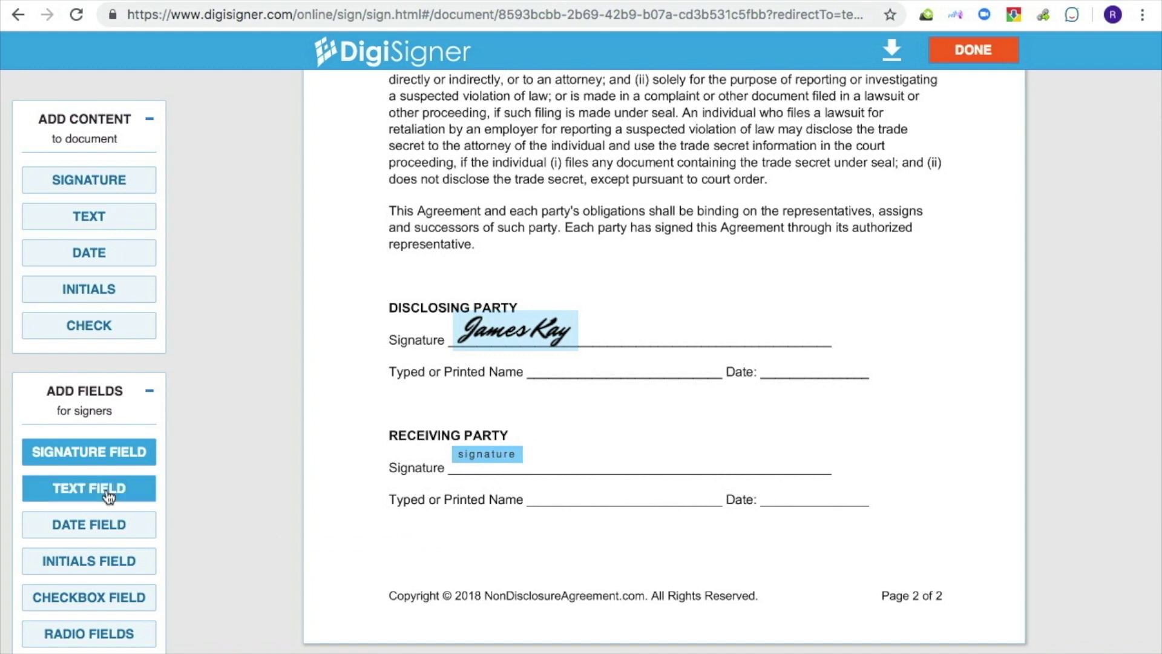
{"action": "left_click", "coordinate": [532, 506]}
{"action": "left_click", "coordinate": [683, 524]}
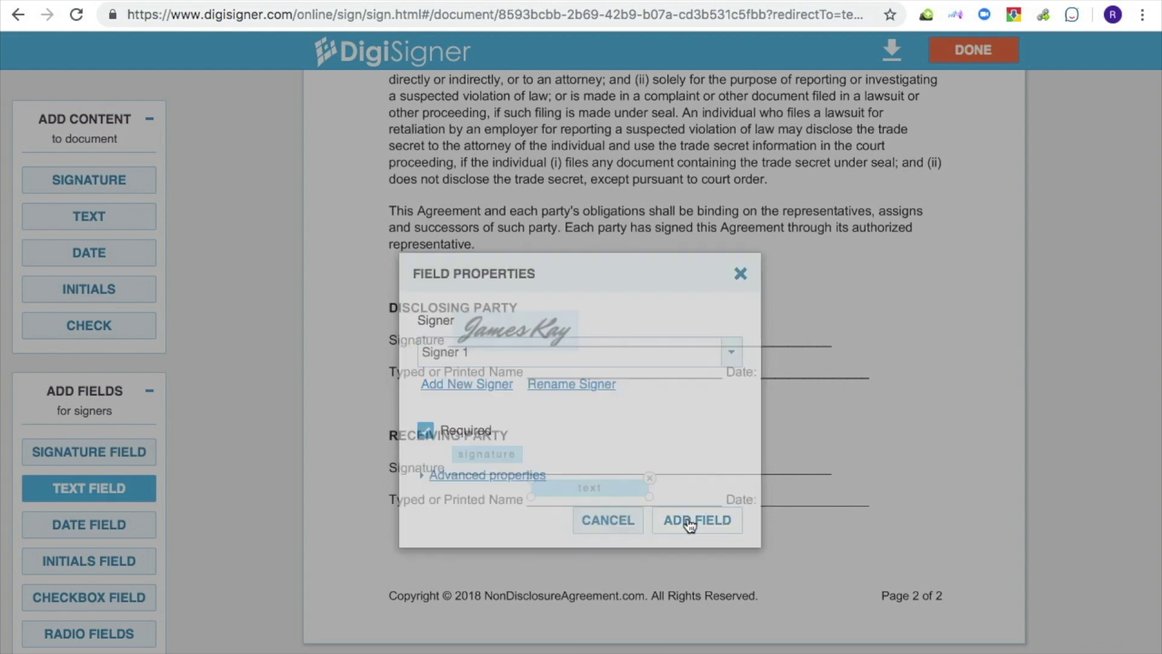
{"action": "left_click", "coordinate": [148, 537]}
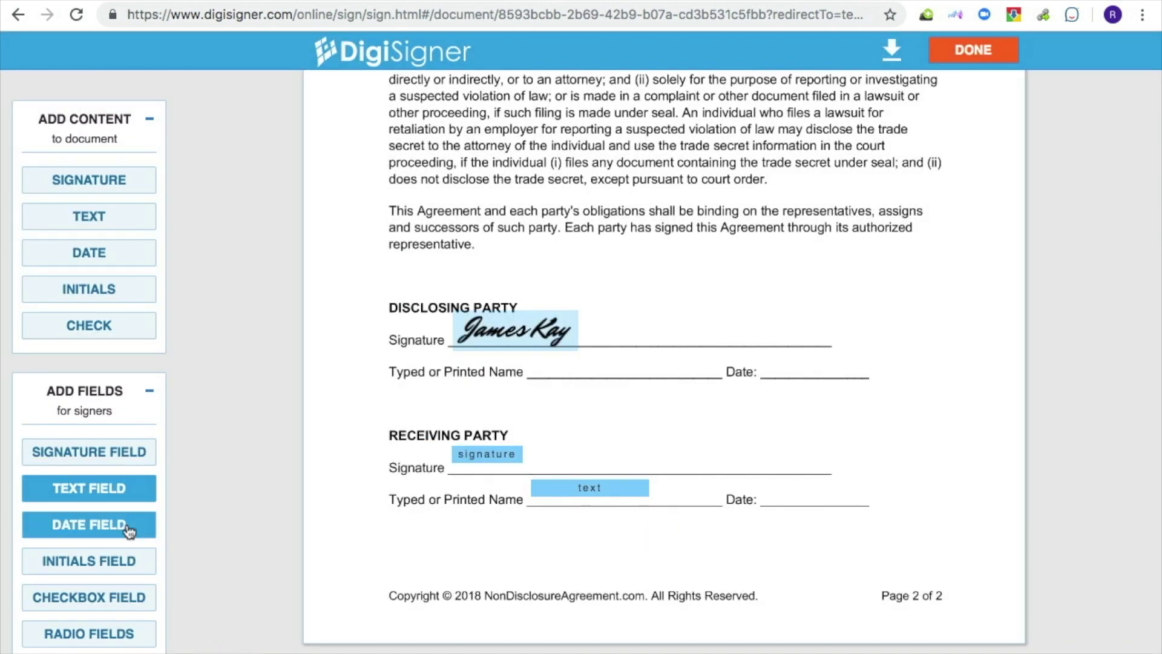
{"action": "left_click", "coordinate": [772, 512]}
{"action": "left_click", "coordinate": [722, 490]}
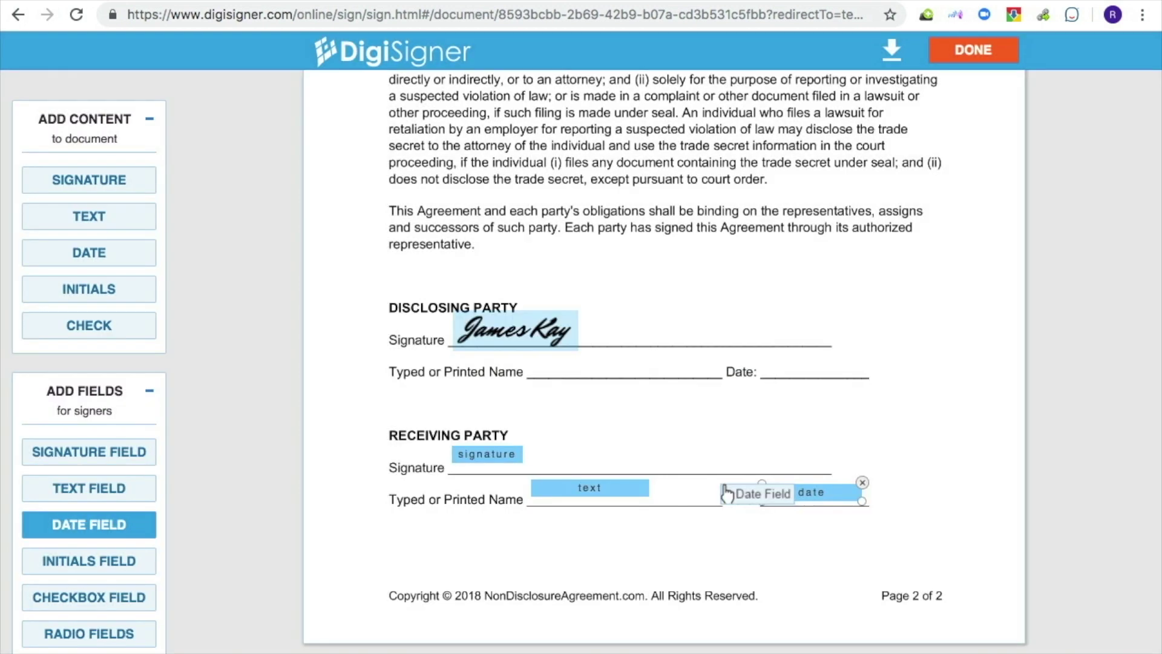
{"action": "left_click", "coordinate": [969, 53]}
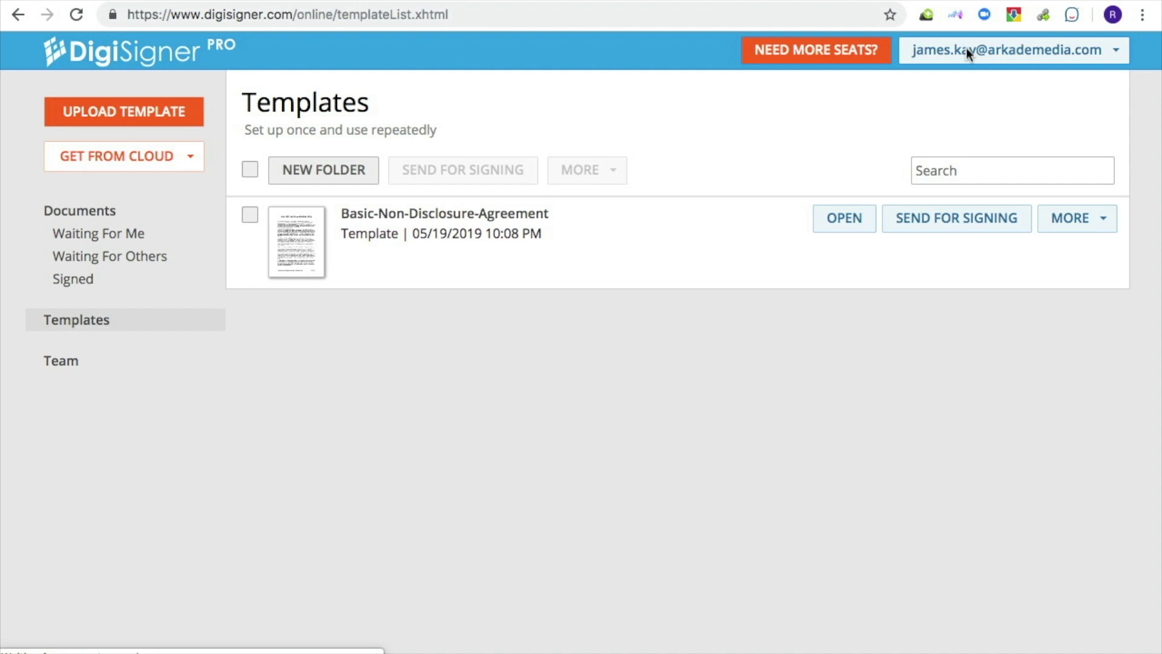
- Create a document from the template, append the receiving party's name, and enter the signer's e-mail
{"action": "left_click", "coordinate": [967, 221]}
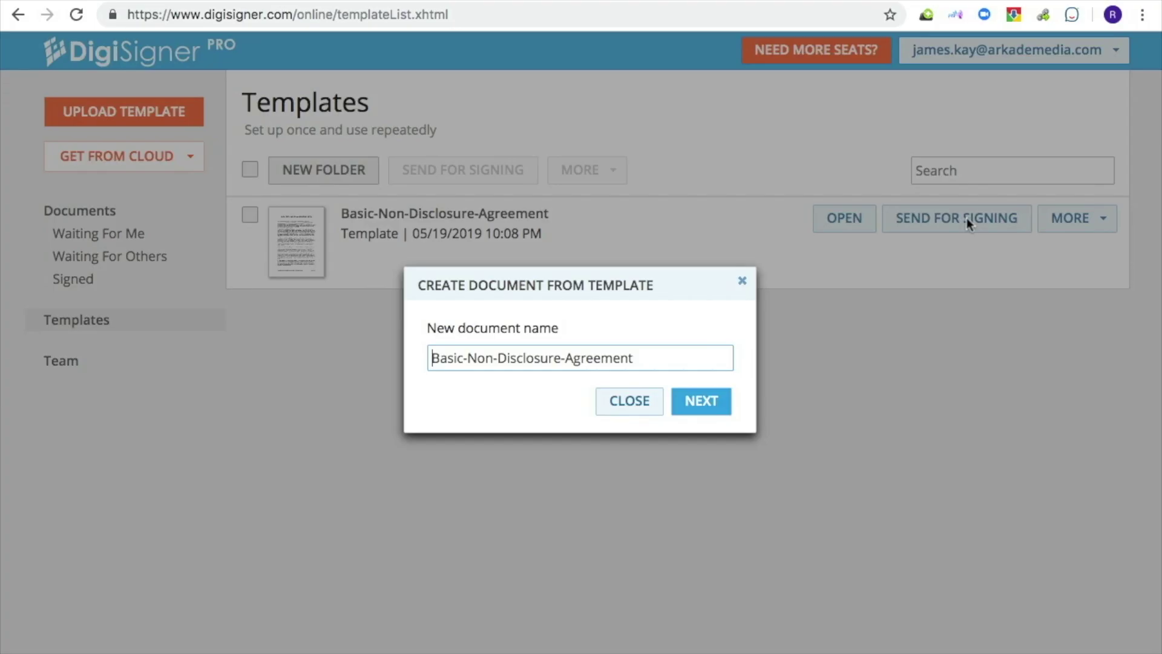
{"action": "left_click", "coordinate": [666, 356]}
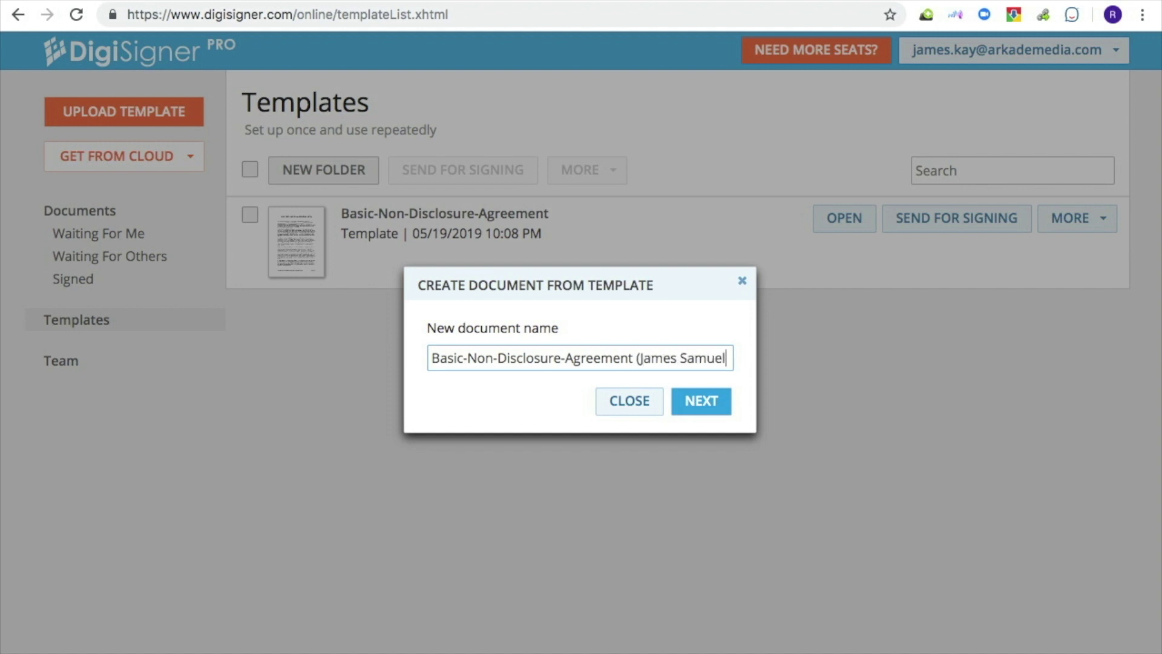
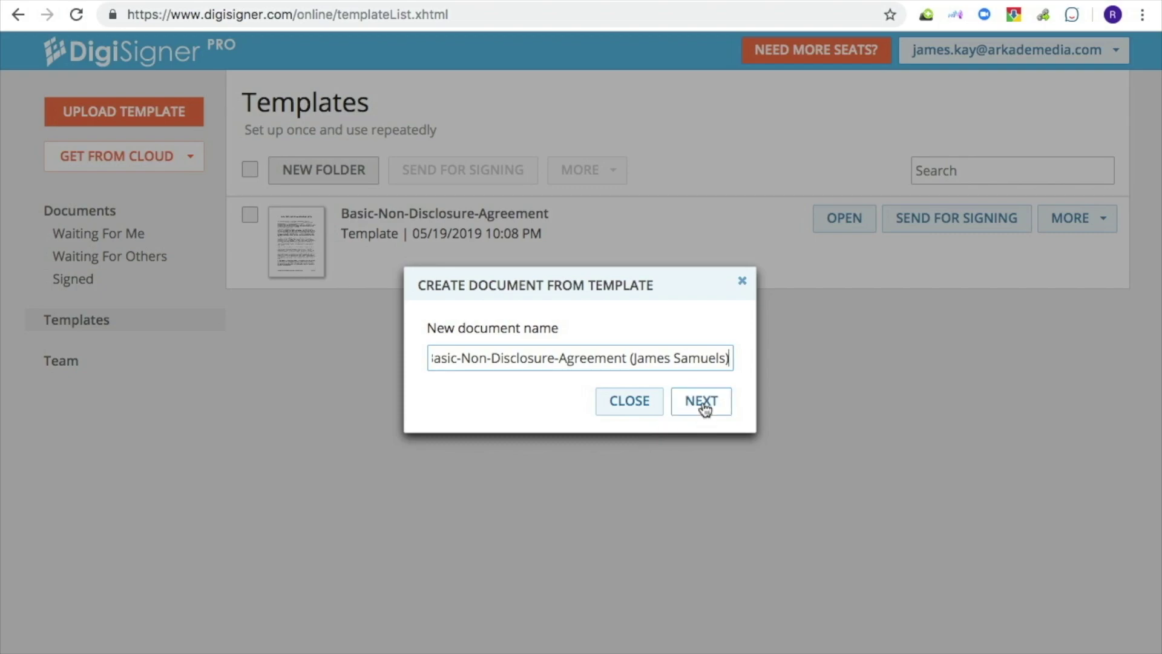
{"action": "left_click", "coordinate": [702, 402]}
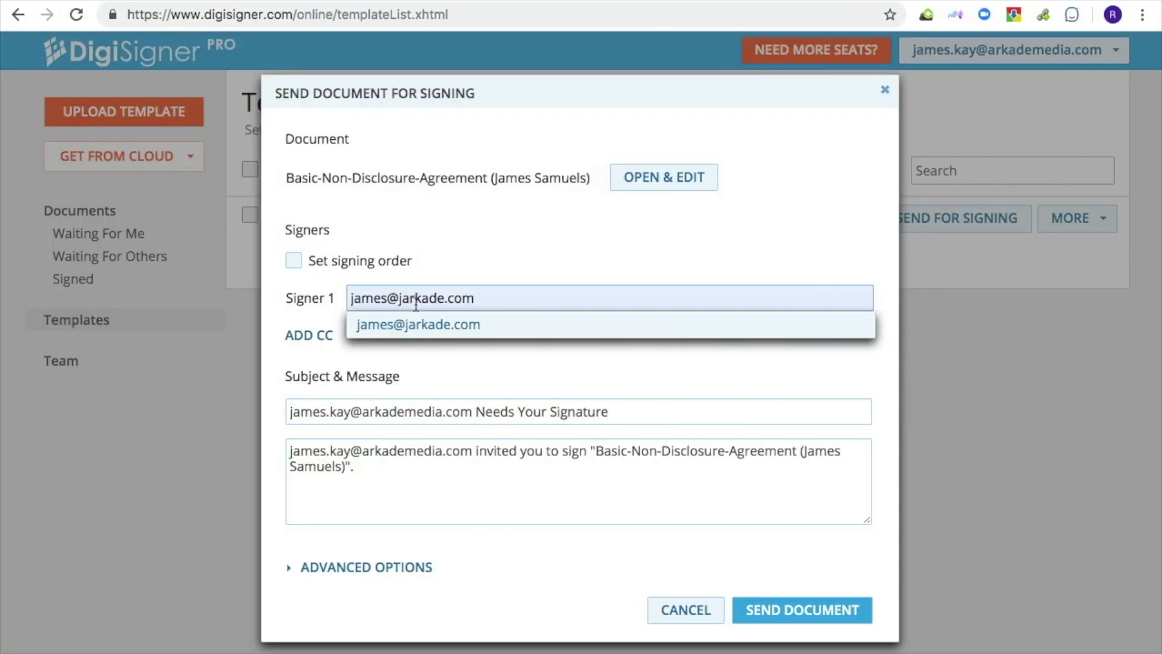
{"action": "left_click", "coordinate": [431, 325]}
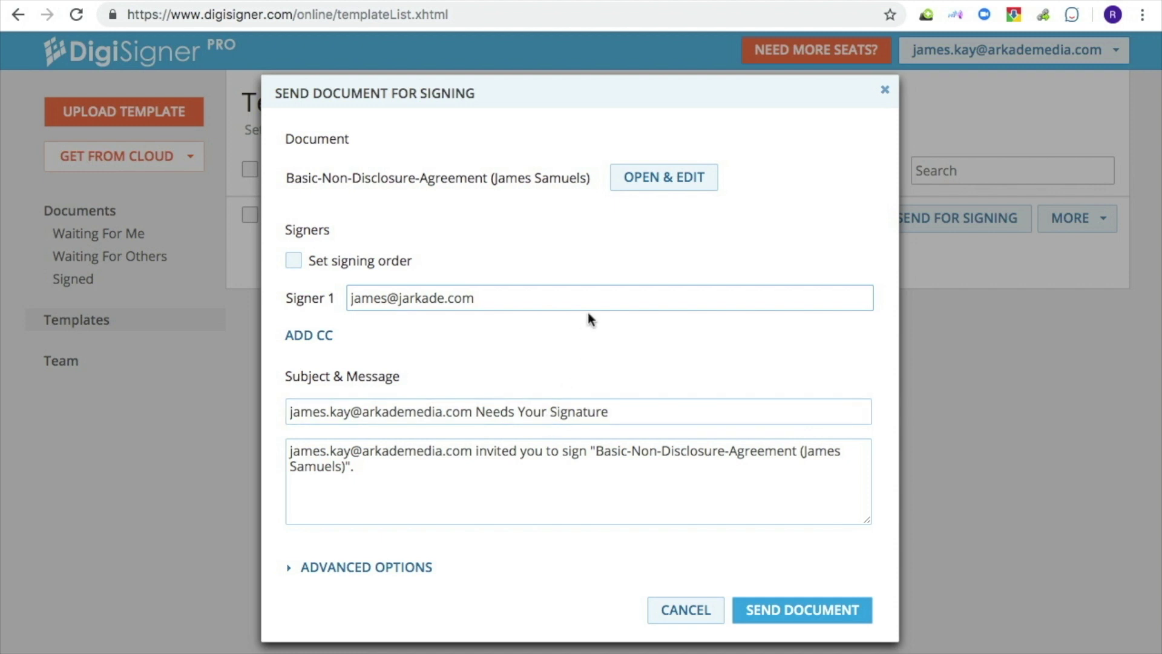
{"action": "left_click", "coordinate": [663, 180]}
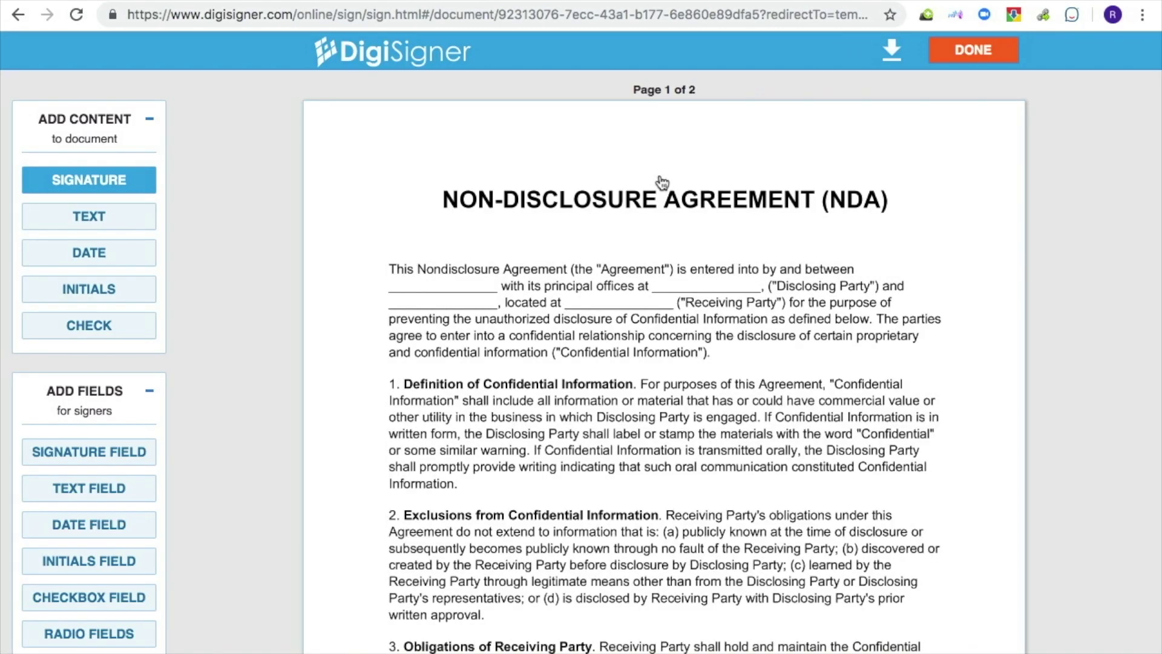
- Type the disclosing and receiving parties' names into the first two blanks and save the edits
{"action": "left_click", "coordinate": [97, 225]}
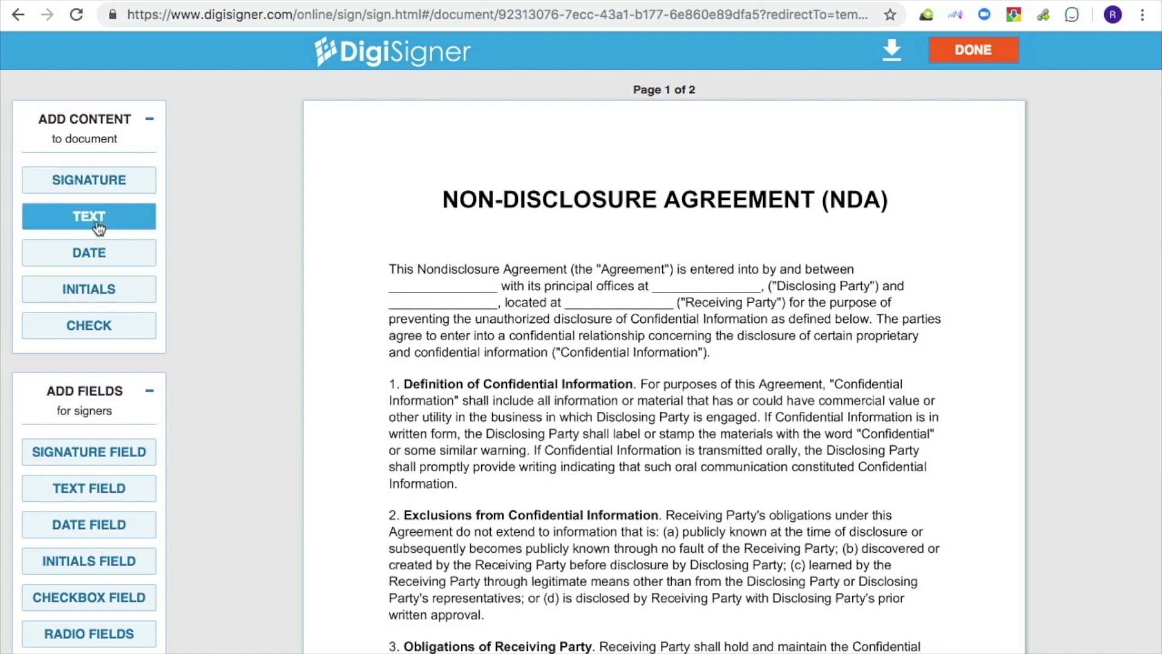
{"action": "left_click", "coordinate": [393, 271]}
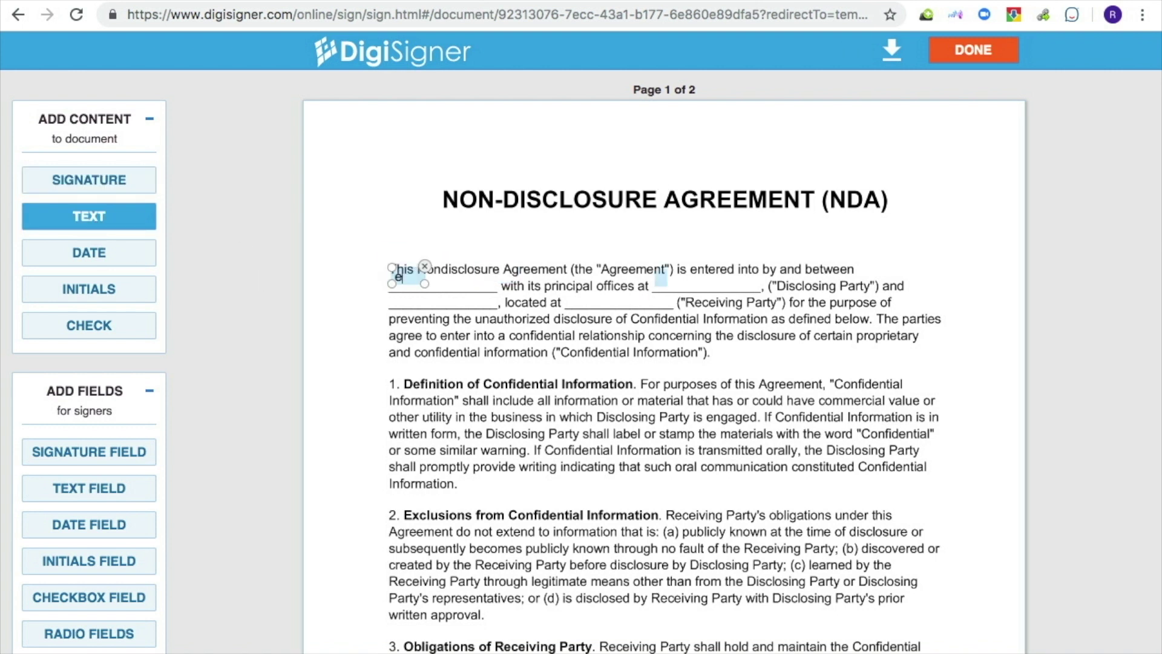
{"action": "left_click", "coordinate": [400, 301]}
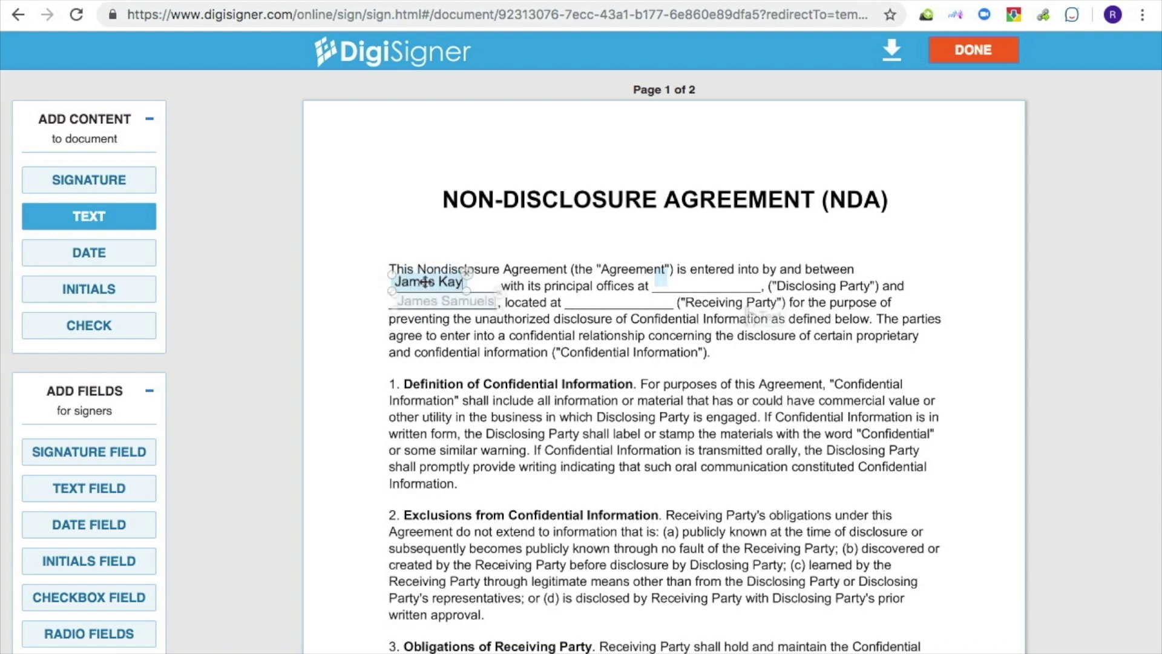
{"action": "left_click", "coordinate": [990, 52]}
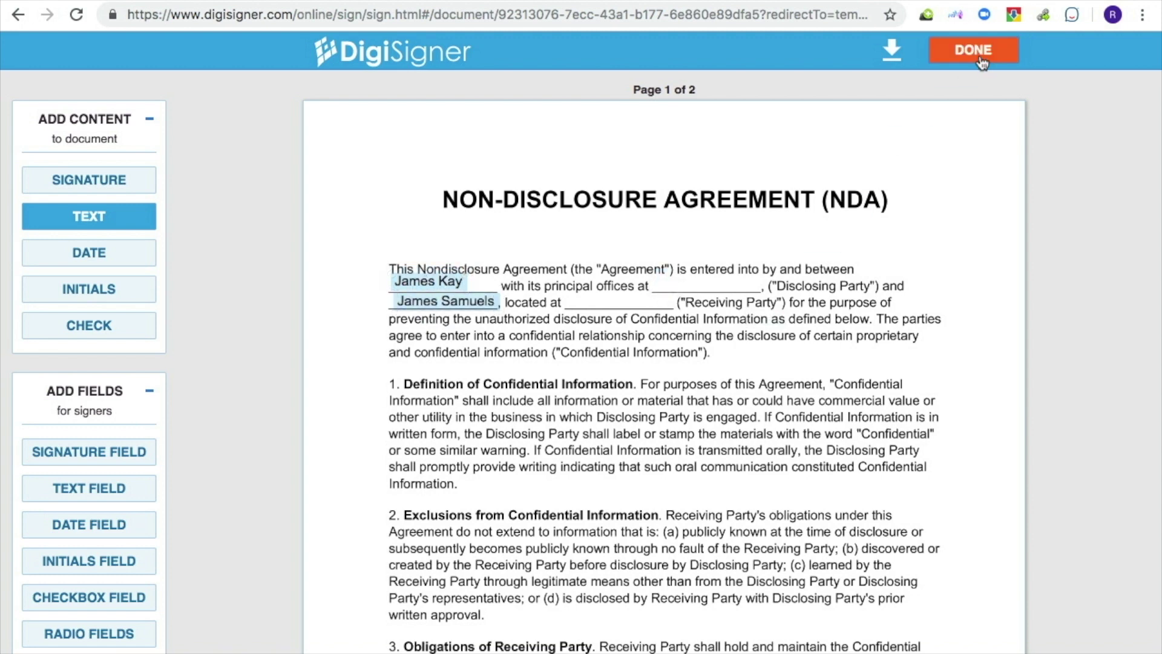
{"action": "left_click", "coordinate": [980, 58]}
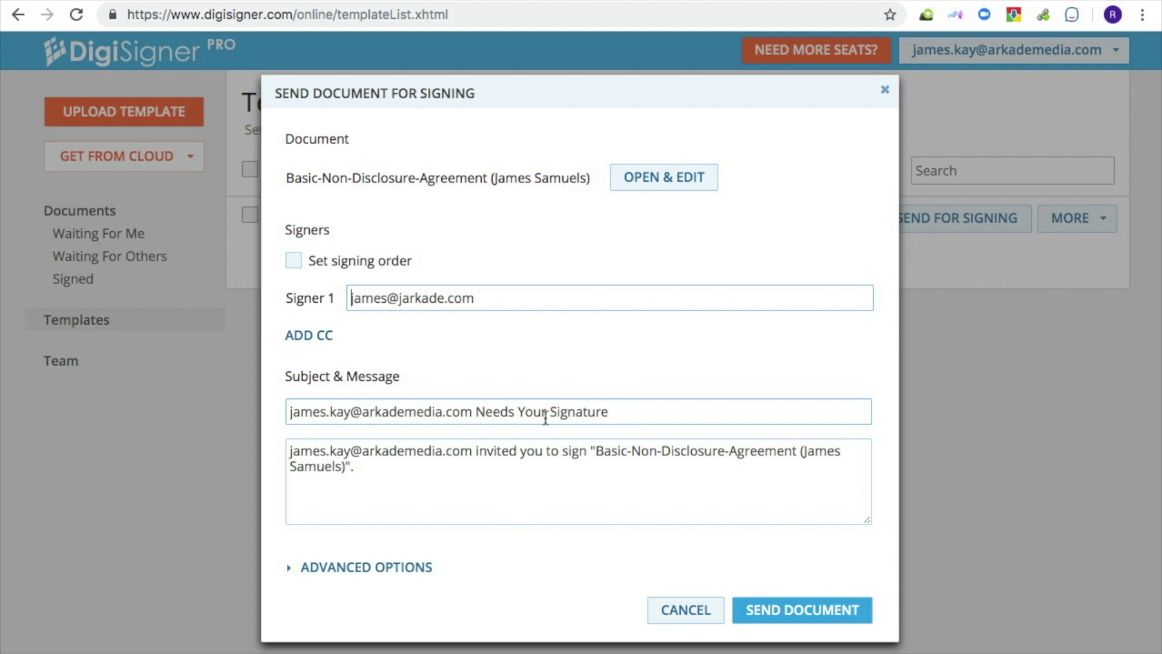
- Send the NDA copy and check its Signed status in the Documents list
{"action": "left_click", "coordinate": [790, 614]}
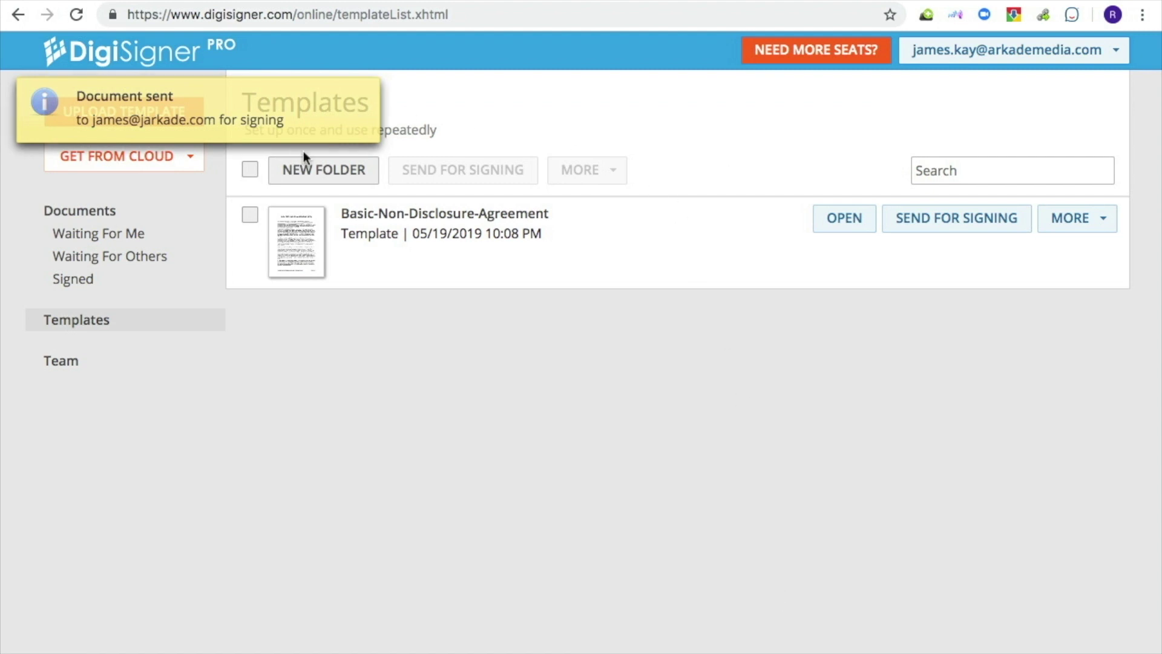
{"action": "left_click", "coordinate": [109, 218]}
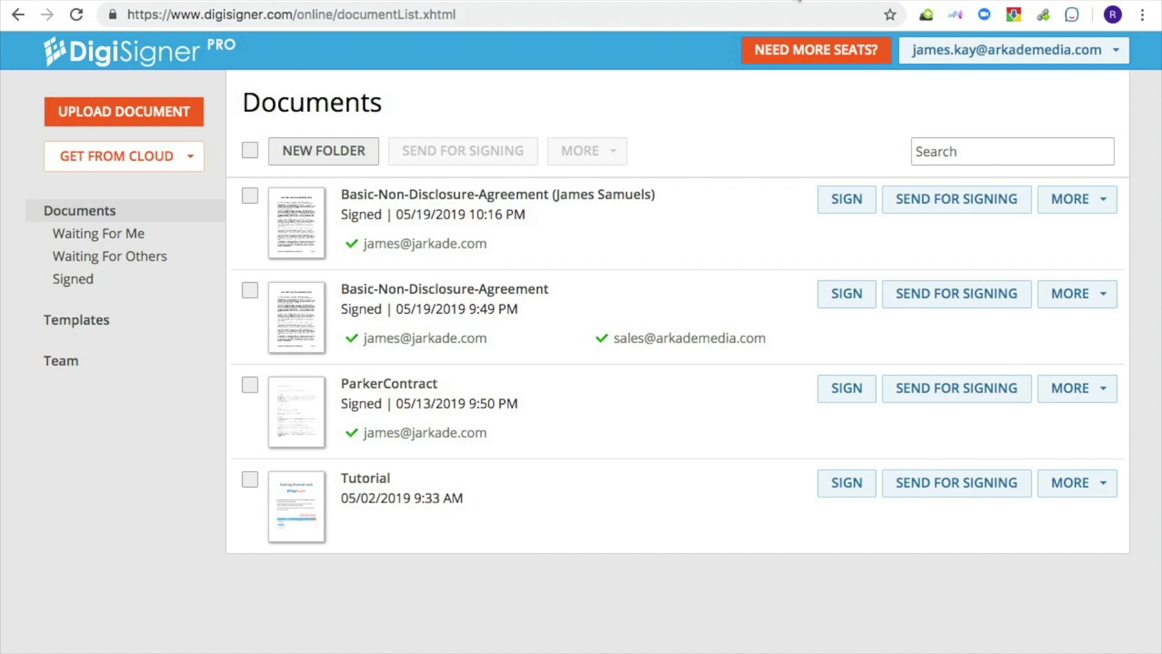
{"action": "left_click", "coordinate": [1087, 200]}
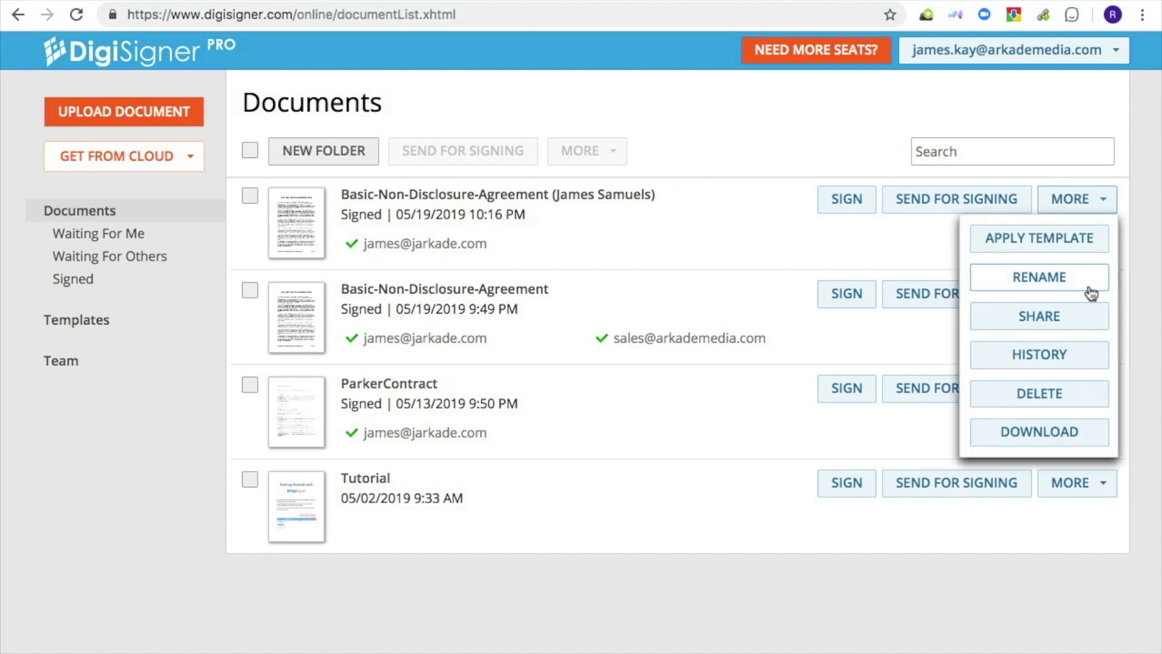